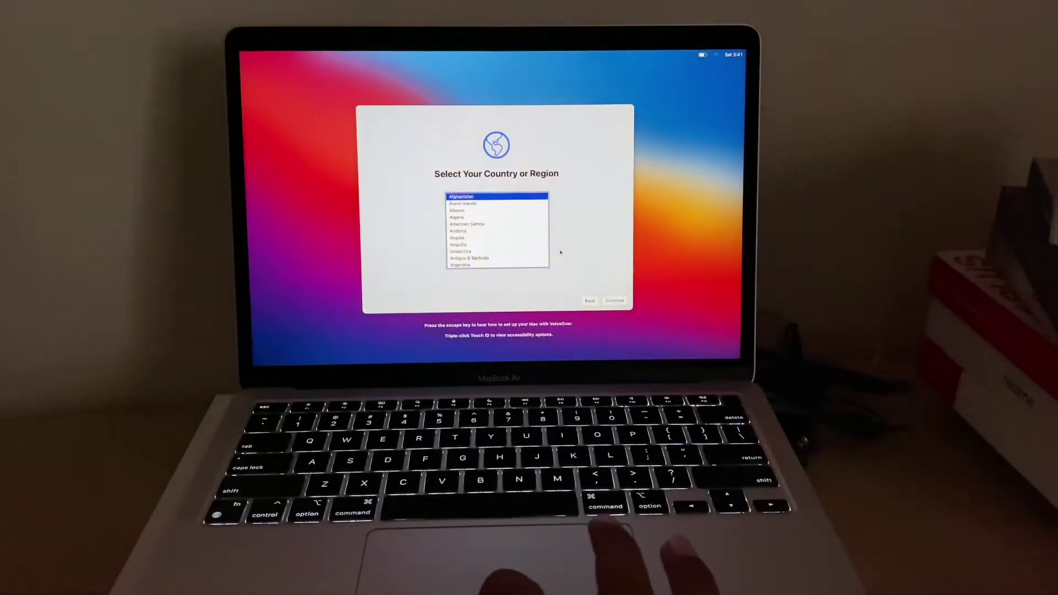
{"action": "type", "text": "india"}
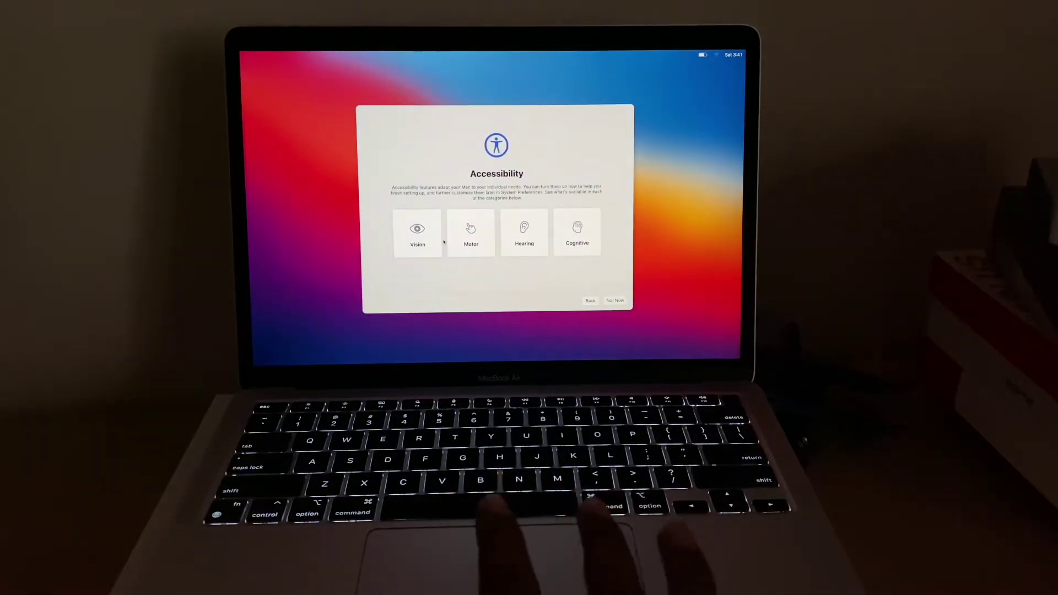
Step: Open the Vision accessibility category, showing VoiceOver, which stays off
{"action": "left_click", "coordinate": [416, 241]}
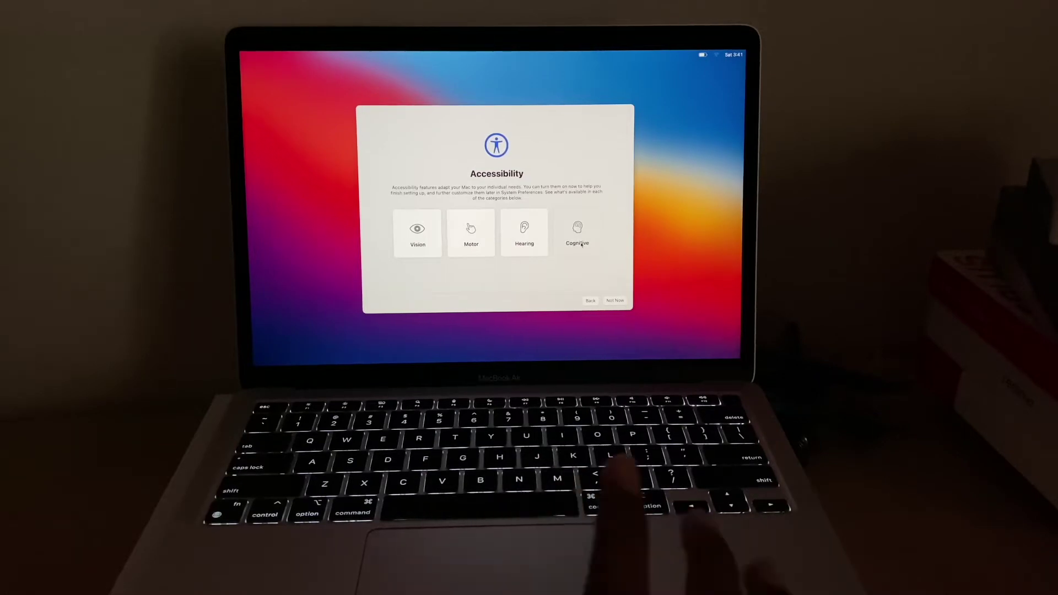
{"action": "left_click", "coordinate": [430, 244]}
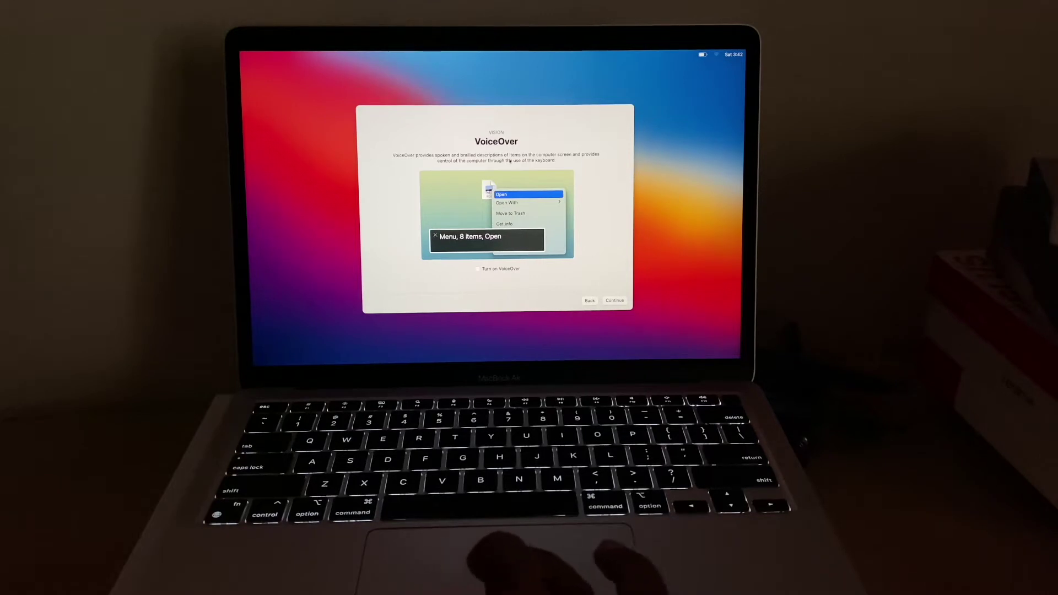
Step: Browse the Motor and Hearing accessibility options from the categories screen
{"action": "left_click", "coordinate": [591, 302]}
{"action": "left_click", "coordinate": [480, 232]}
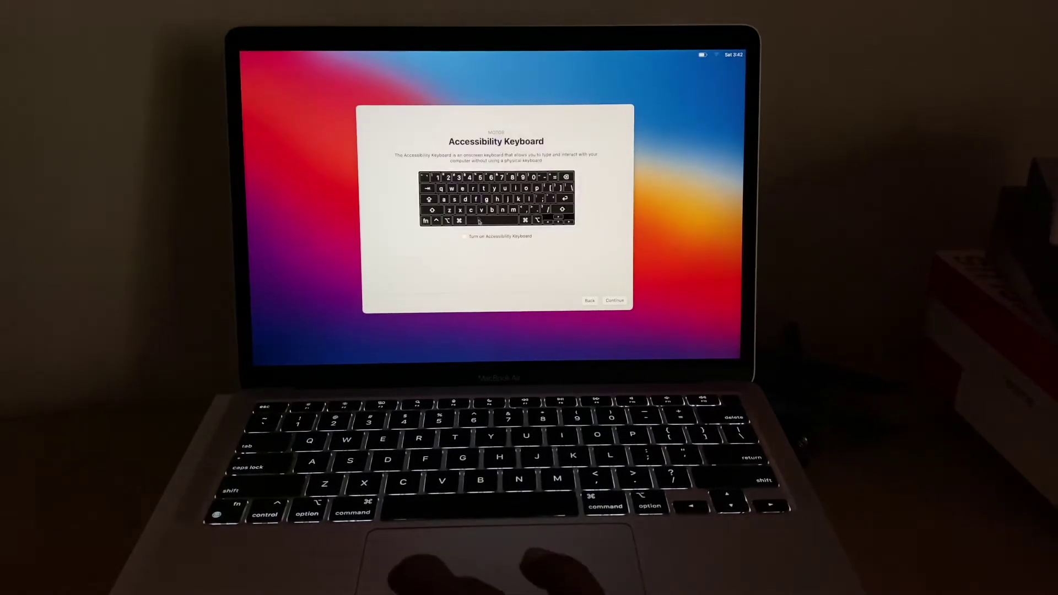
{"action": "left_click", "coordinate": [590, 301]}
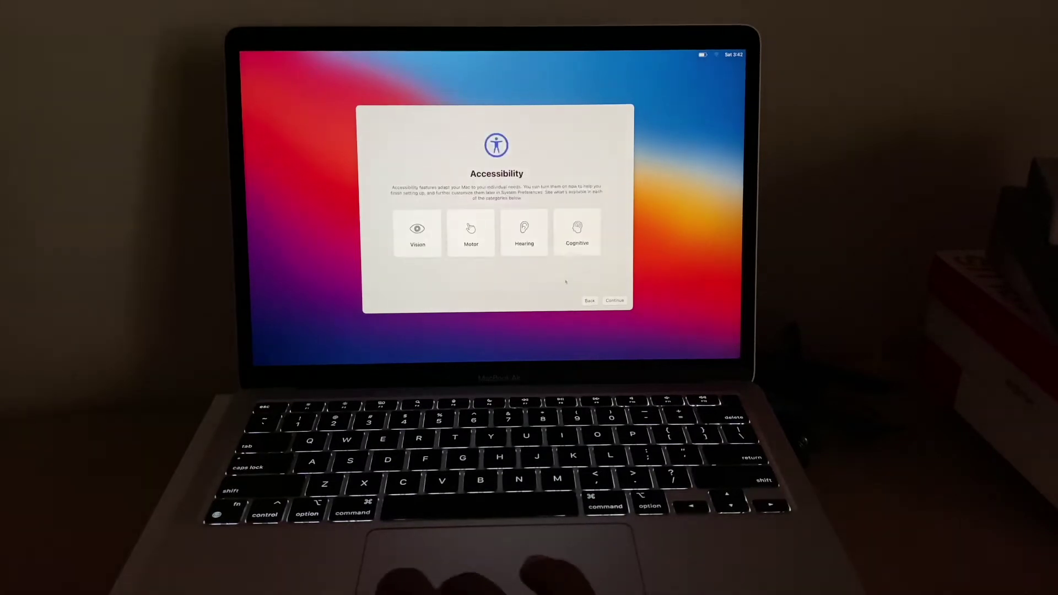
{"action": "left_click", "coordinate": [539, 248]}
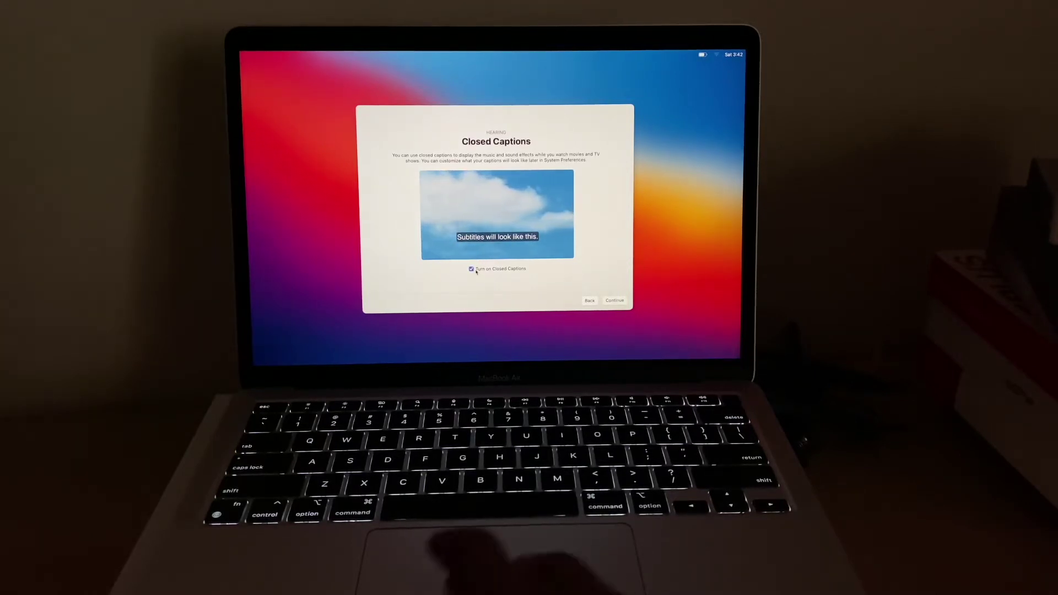
Step: Open the Cognitive accessibility options and try the Dark appearance
{"action": "left_click", "coordinate": [588, 300]}
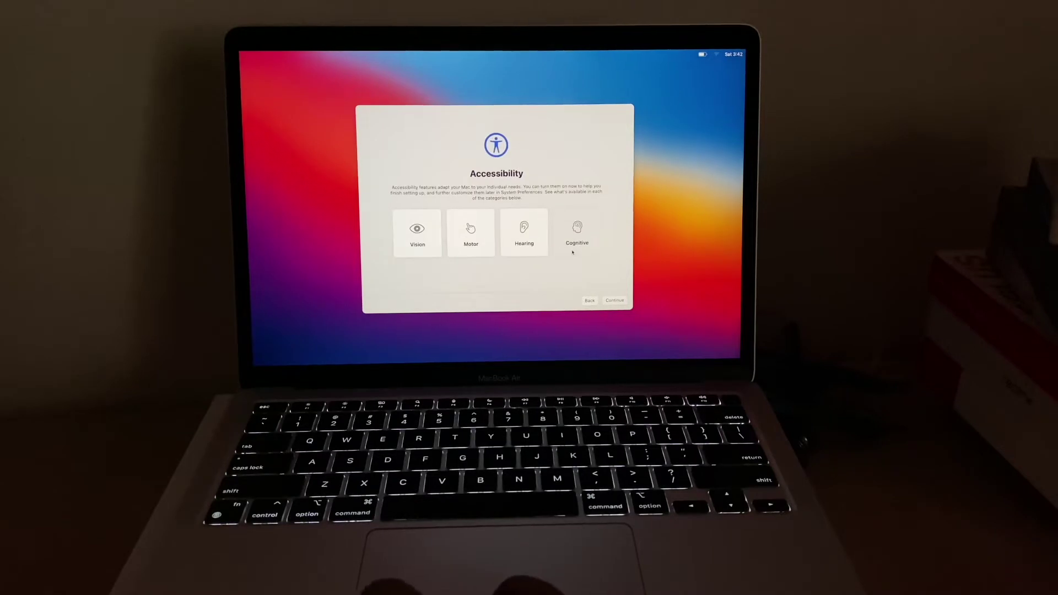
{"action": "left_click", "coordinate": [576, 238]}
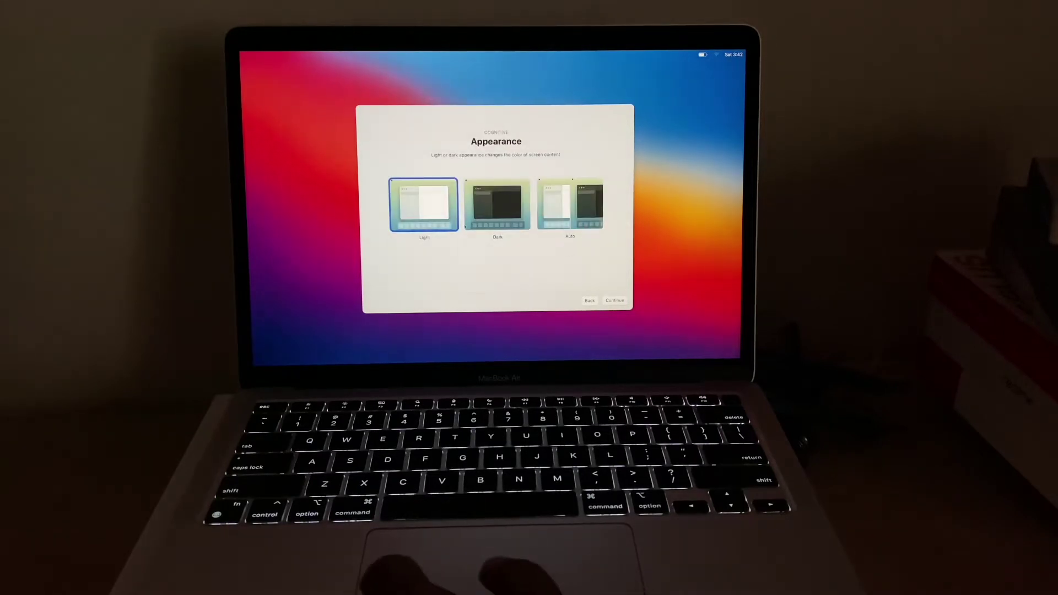
{"action": "left_click", "coordinate": [505, 210]}
Step: Compare the Dark and Light appearances, choose Auto, and turn on Speak Selection
{"action": "left_click", "coordinate": [562, 211]}
{"action": "left_click", "coordinate": [520, 219]}
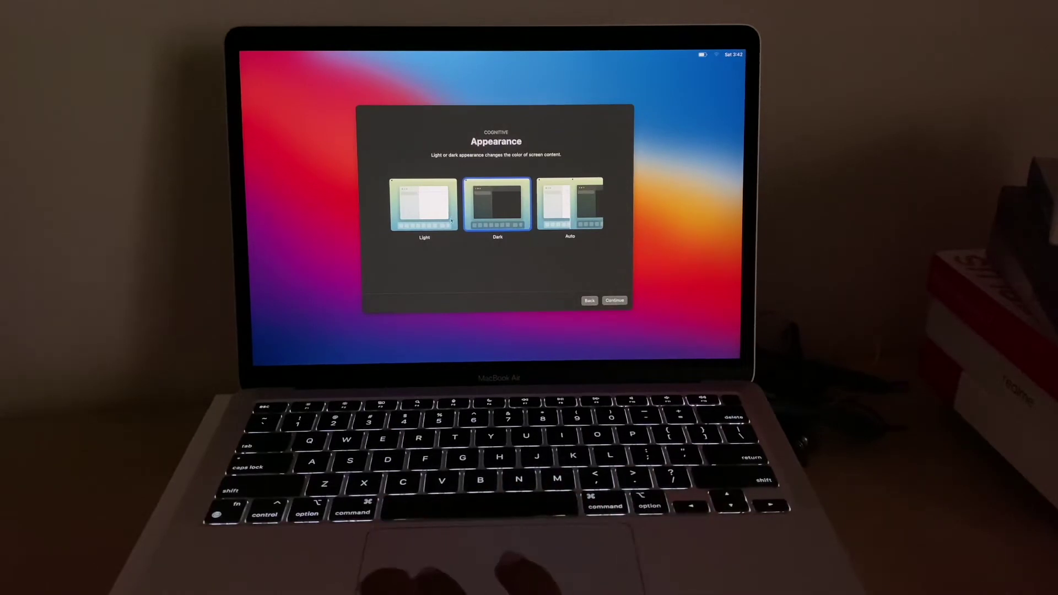
{"action": "left_click", "coordinate": [423, 205]}
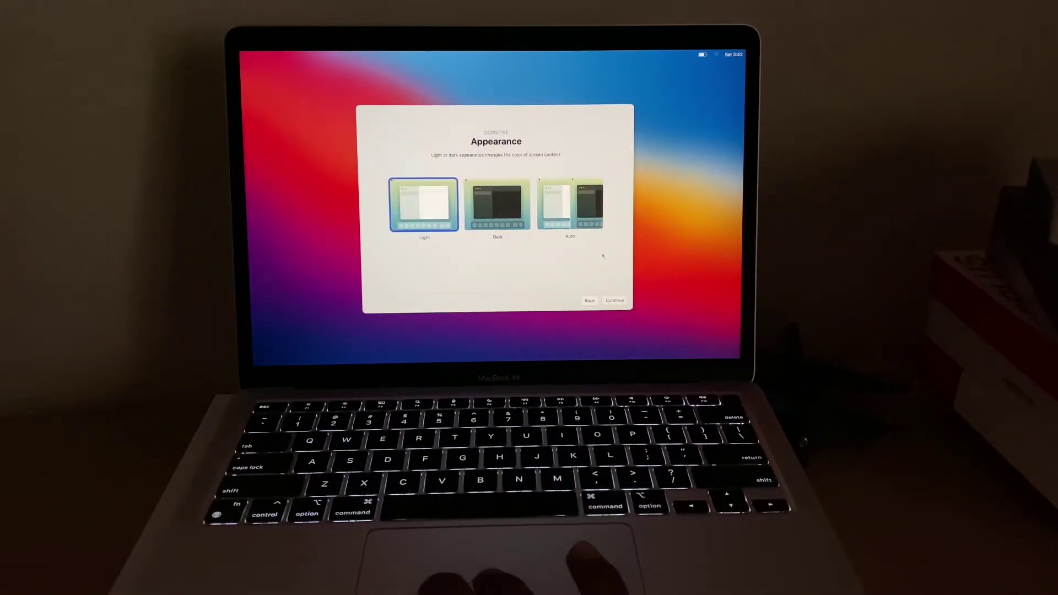
{"action": "left_click", "coordinate": [571, 205]}
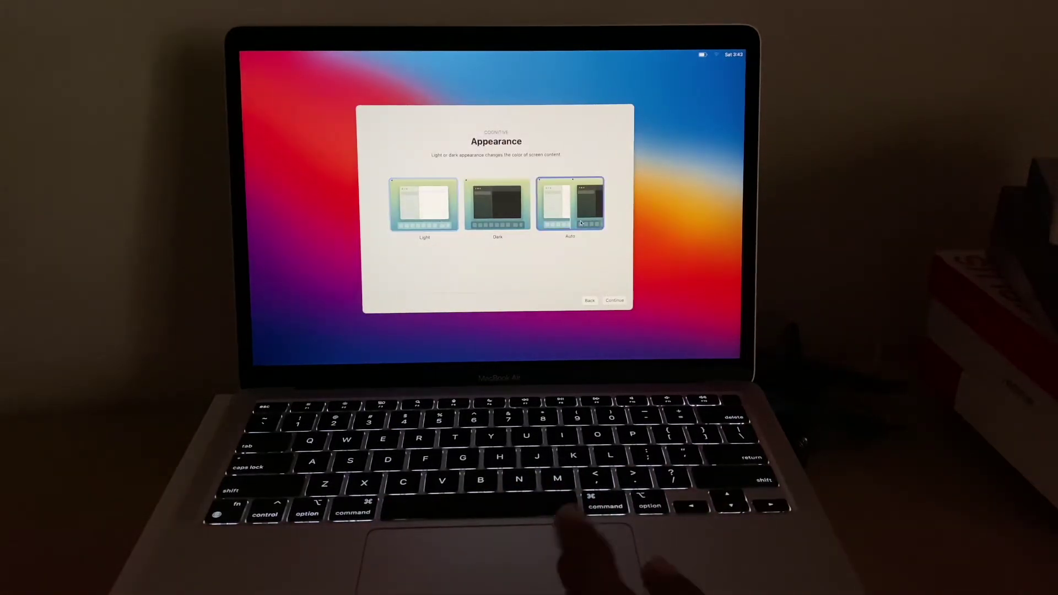
{"action": "left_click", "coordinate": [612, 304]}
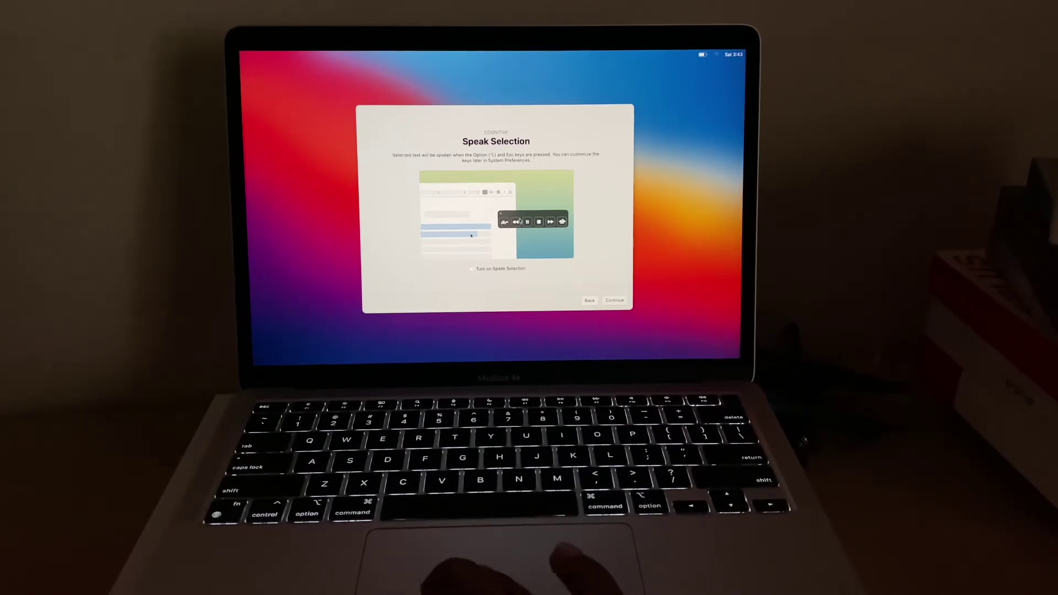
{"action": "left_click", "coordinate": [472, 269]}
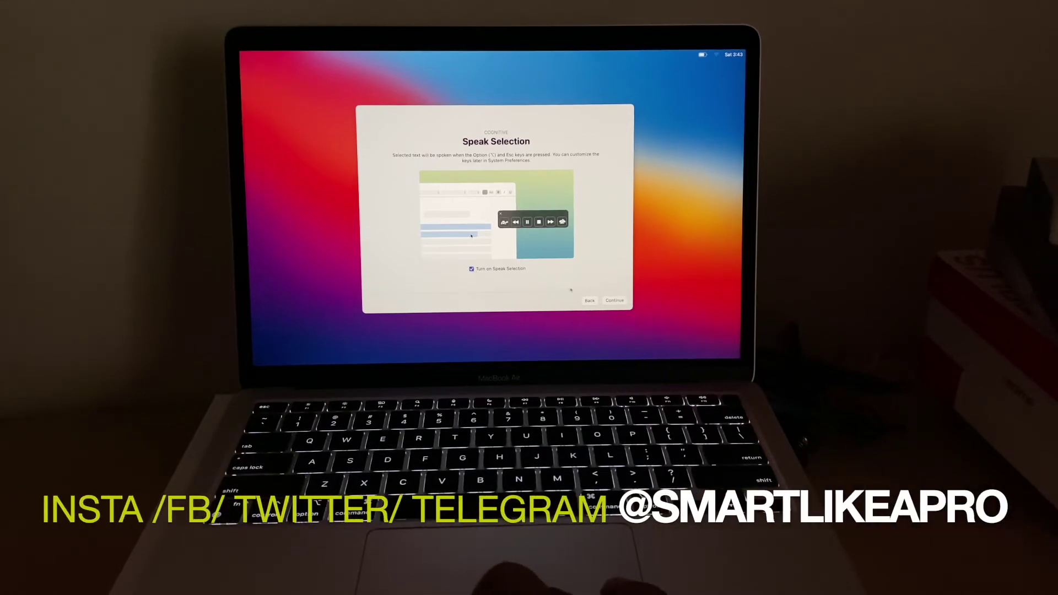
Step: Turn on Typing Feedback, then advance past it toward Hover Text
{"action": "left_click", "coordinate": [614, 302]}
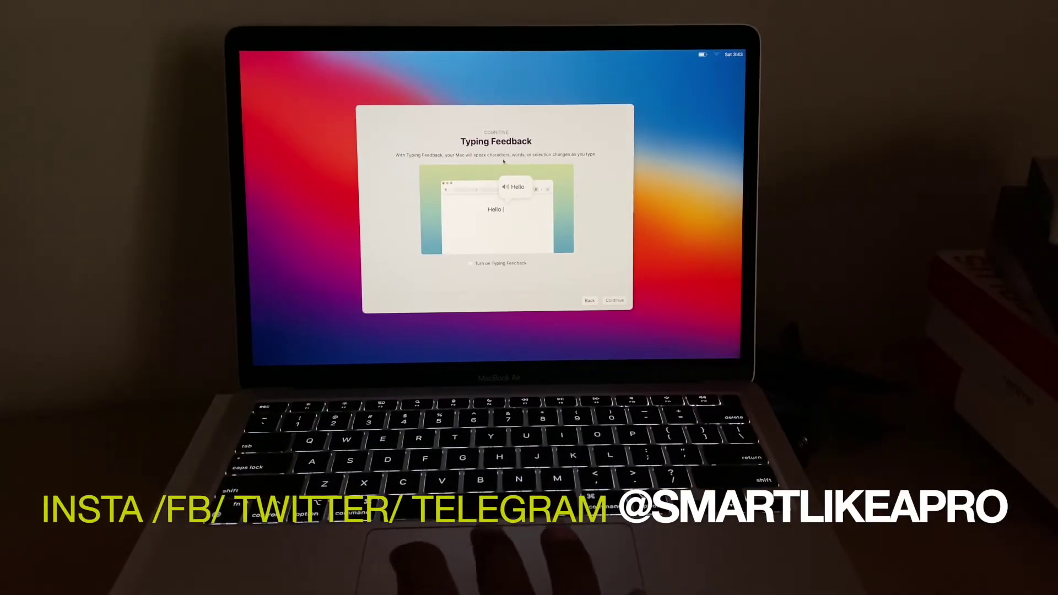
{"action": "left_click", "coordinate": [471, 264]}
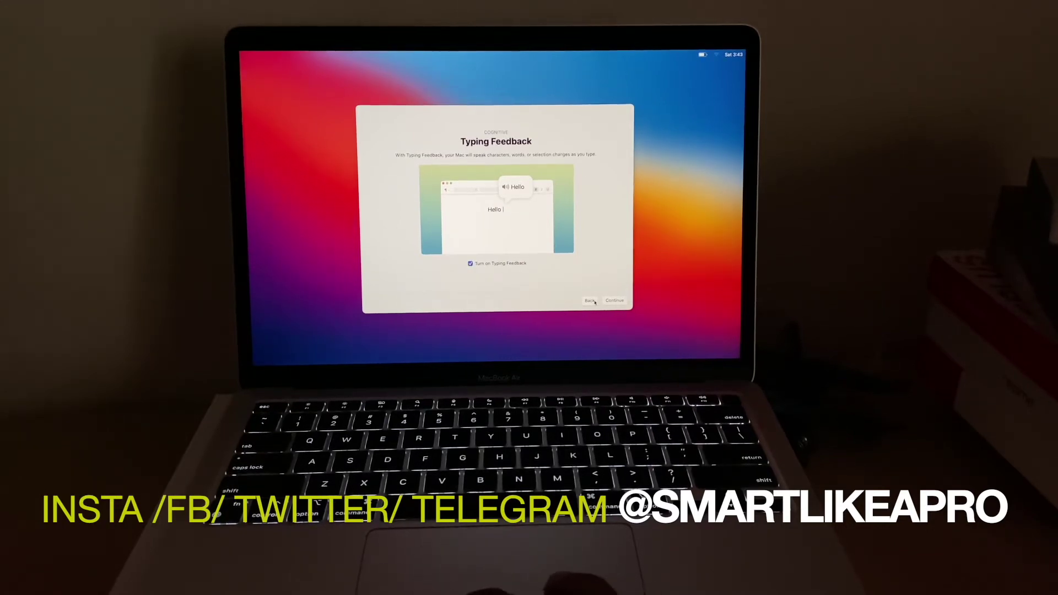
{"action": "left_click", "coordinate": [592, 301]}
{"action": "left_click", "coordinate": [613, 301]}
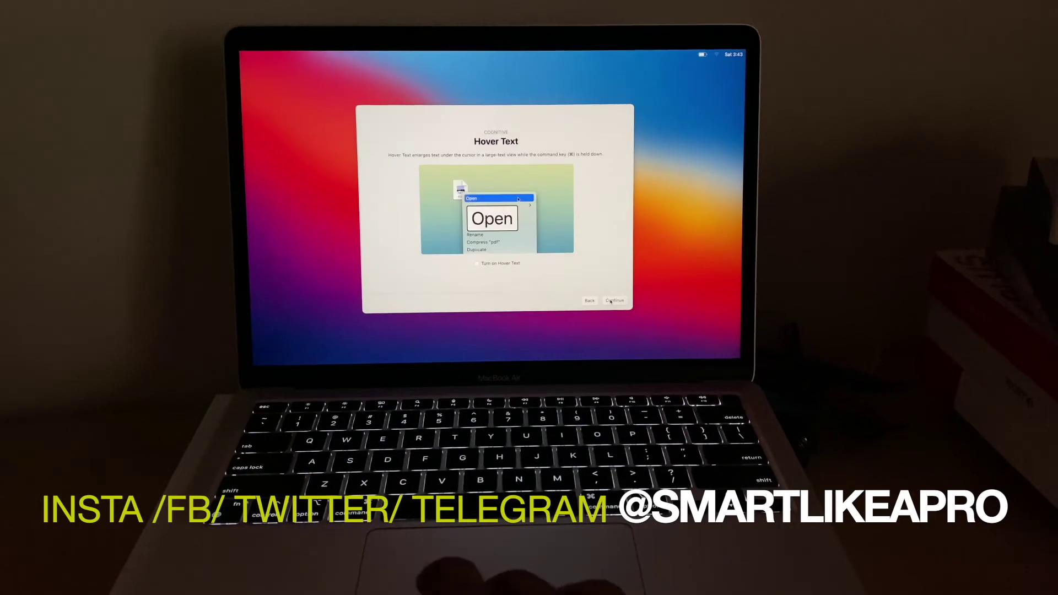
Step: Reopen the Cognitive options and advance past Appearance to the Hover Text option
{"action": "left_click", "coordinate": [610, 302]}
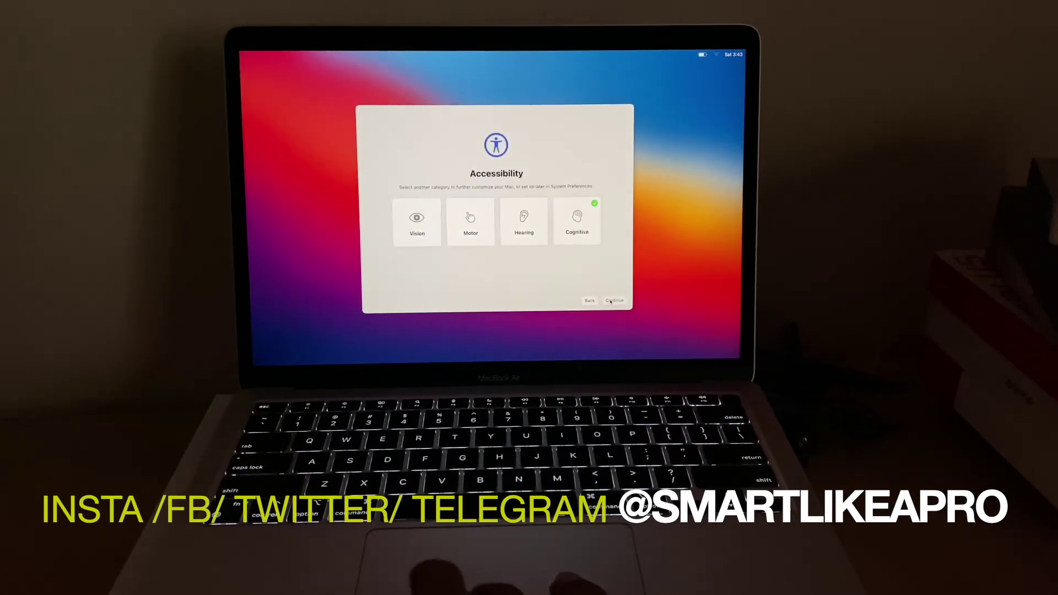
{"action": "left_click", "coordinate": [575, 230]}
{"action": "left_click", "coordinate": [614, 301]}
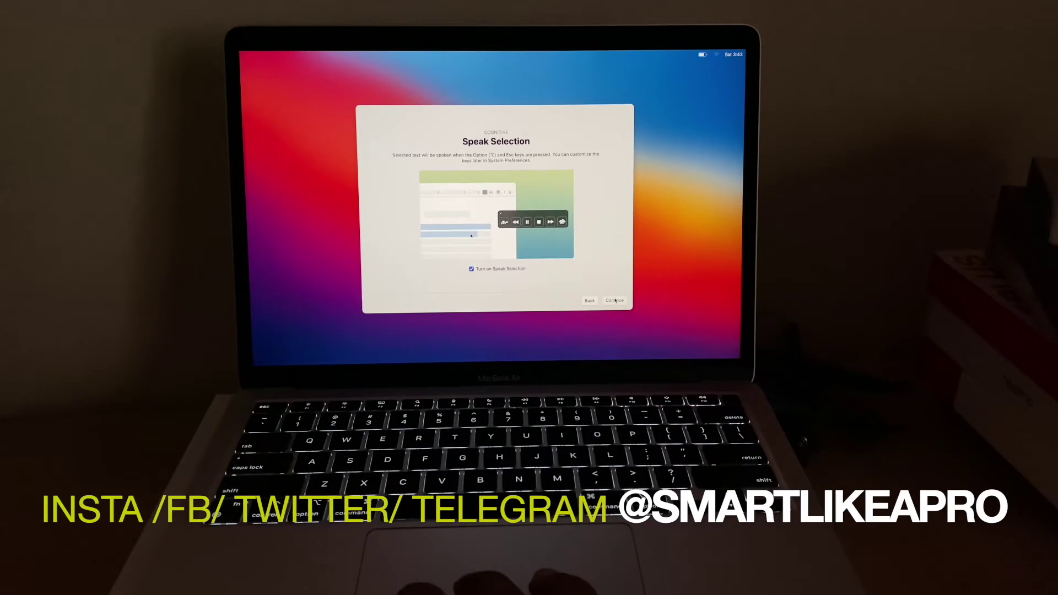
{"action": "left_click", "coordinate": [615, 301]}
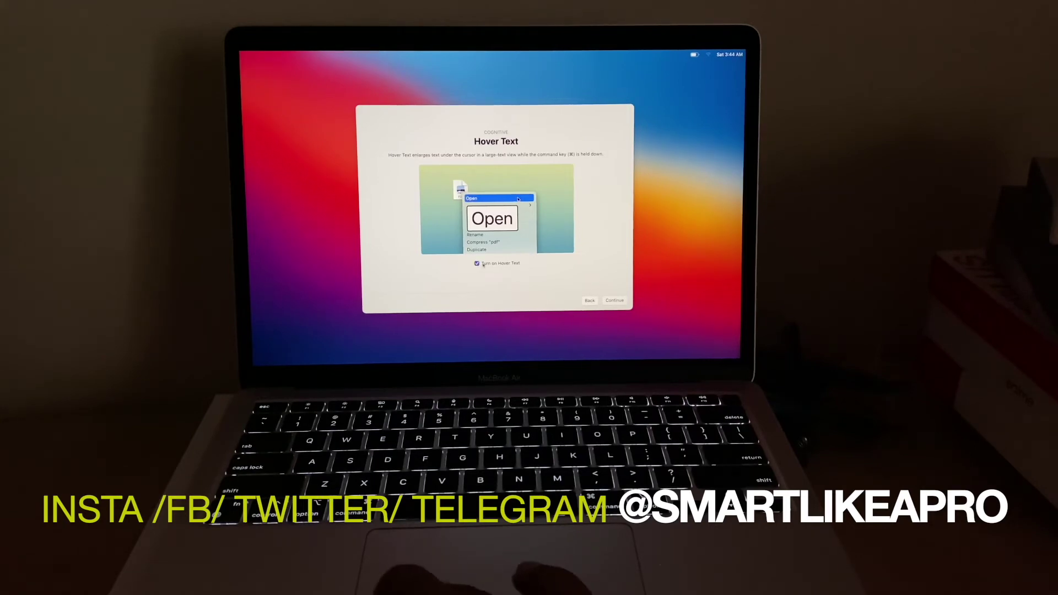
Step: Finish the Cognitive options and briefly revisit the Vision category
{"action": "key", "text": "Return"}
{"action": "left_click", "coordinate": [443, 223]}
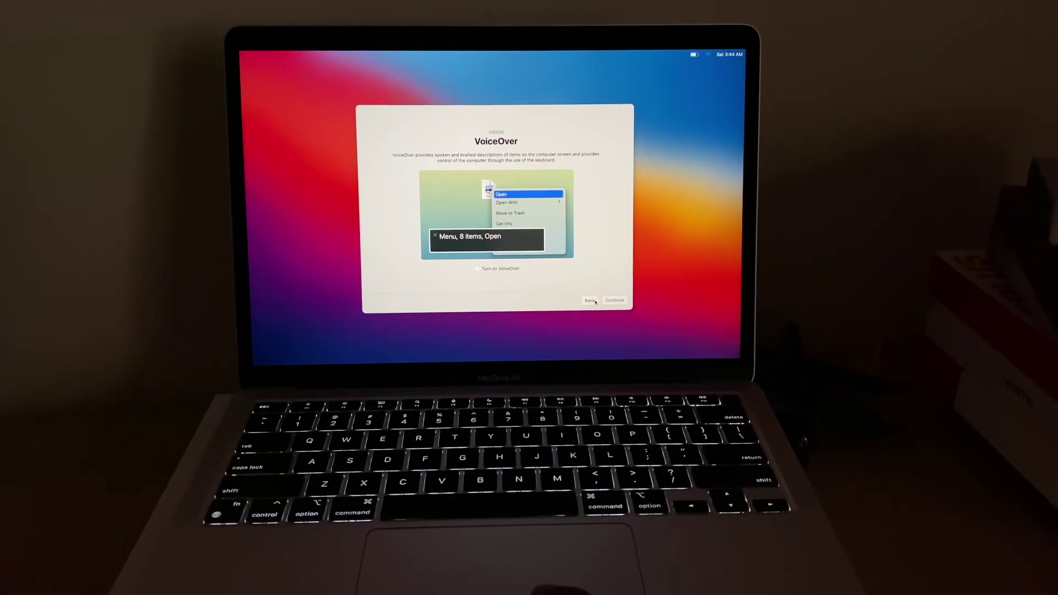
{"action": "left_click", "coordinate": [592, 302]}
Step: In Motor options, turn the Accessibility Keyboard on and back off
{"action": "left_click", "coordinate": [483, 230]}
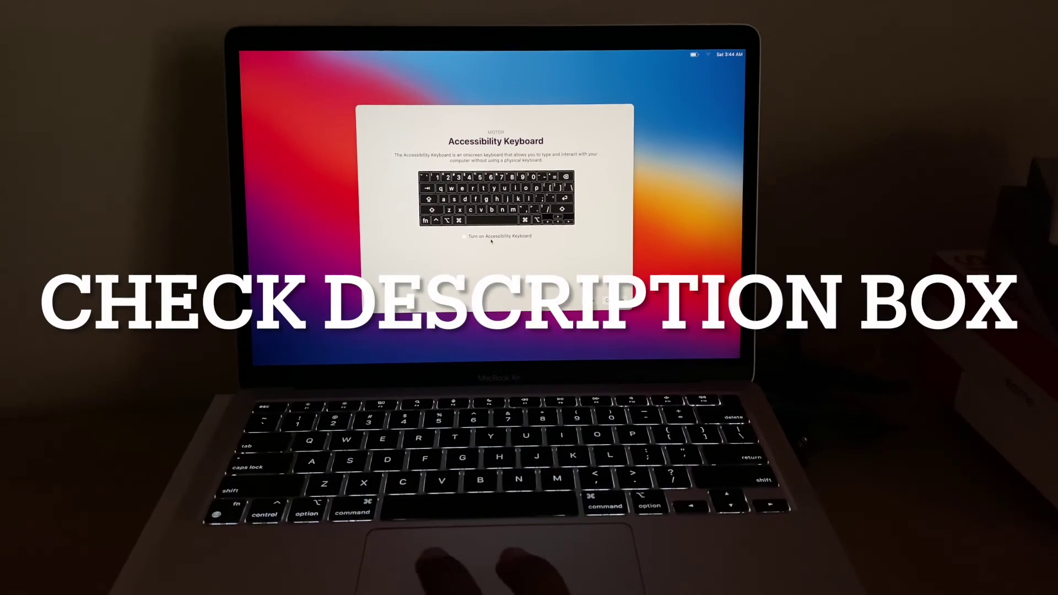
{"action": "left_click", "coordinate": [466, 237]}
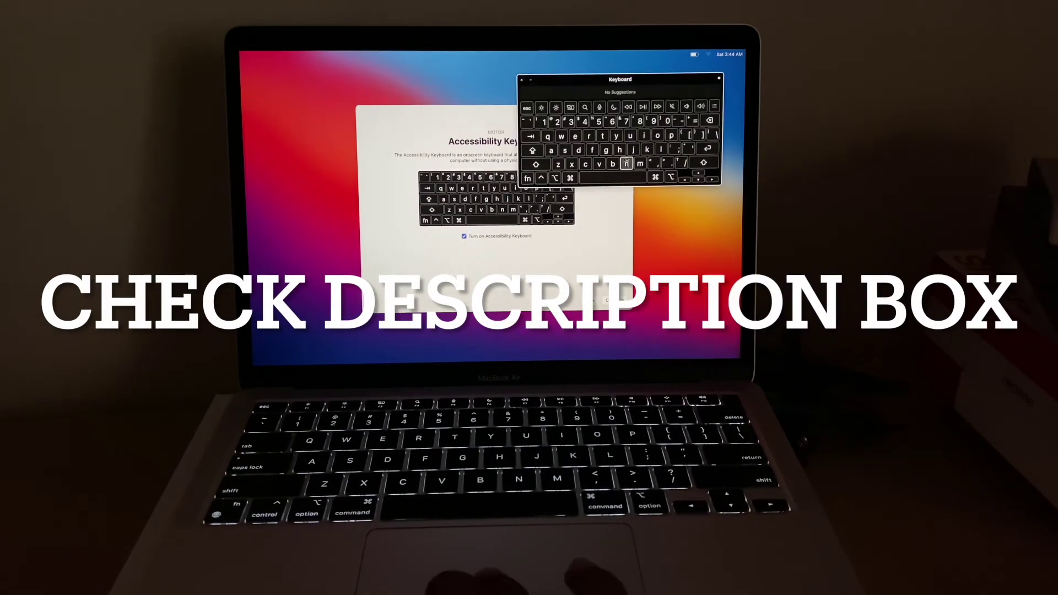
{"action": "left_click", "coordinate": [522, 81]}
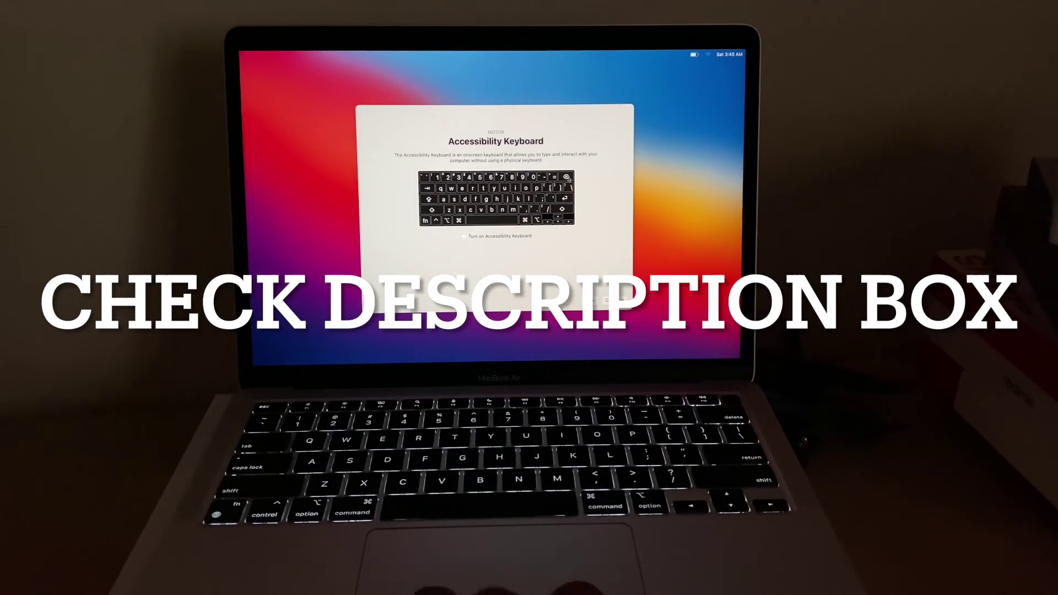
{"action": "left_click", "coordinate": [607, 300]}
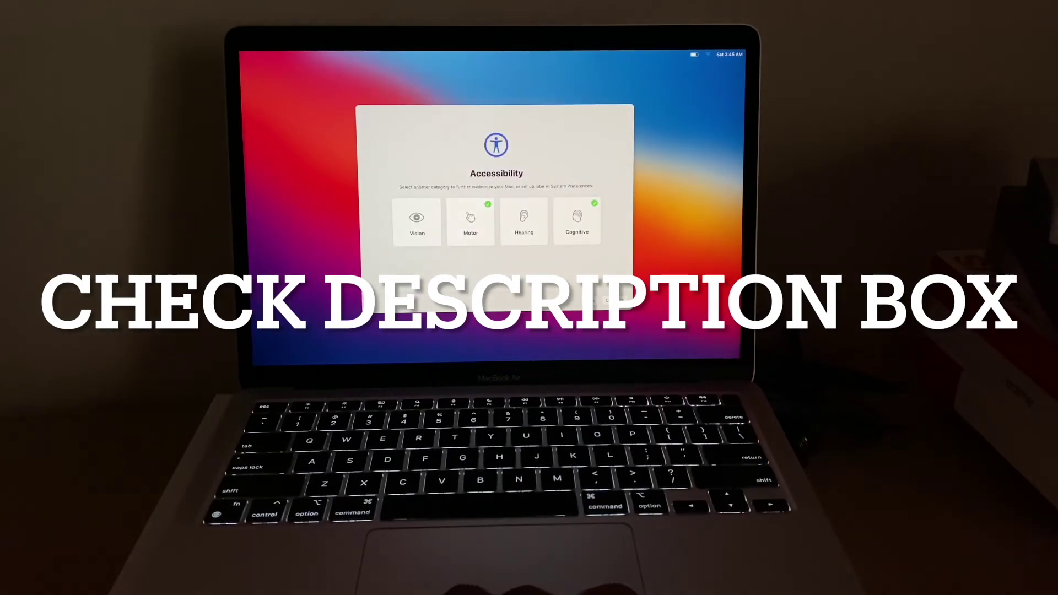
Step: In Hearing options, turn on Flash for alerts and test the screen flash
{"action": "left_click", "coordinate": [538, 237]}
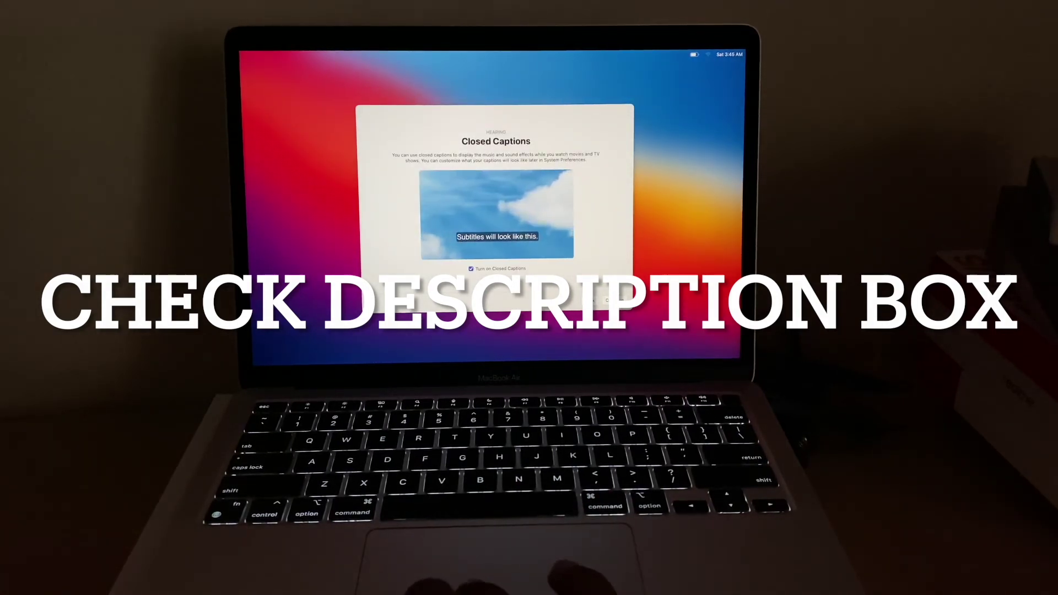
{"action": "left_click", "coordinate": [612, 301]}
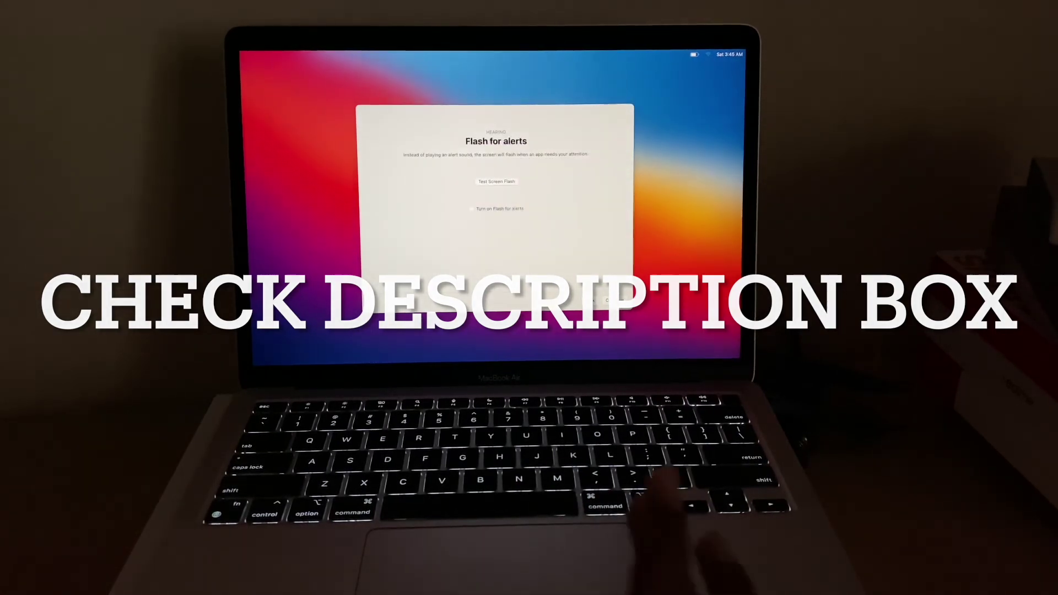
{"action": "left_click", "coordinate": [490, 212]}
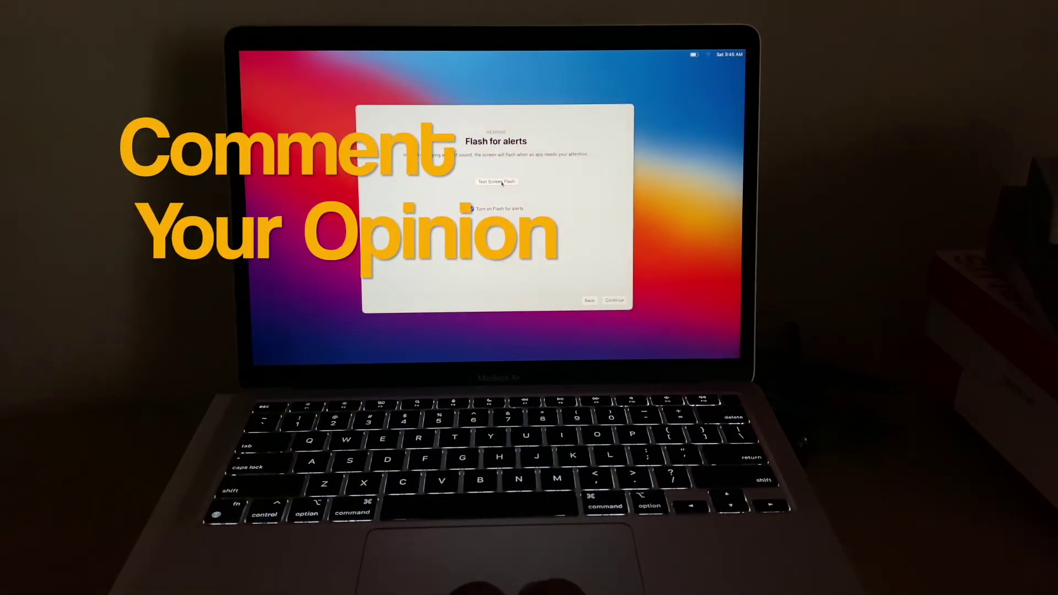
{"action": "left_click", "coordinate": [501, 183]}
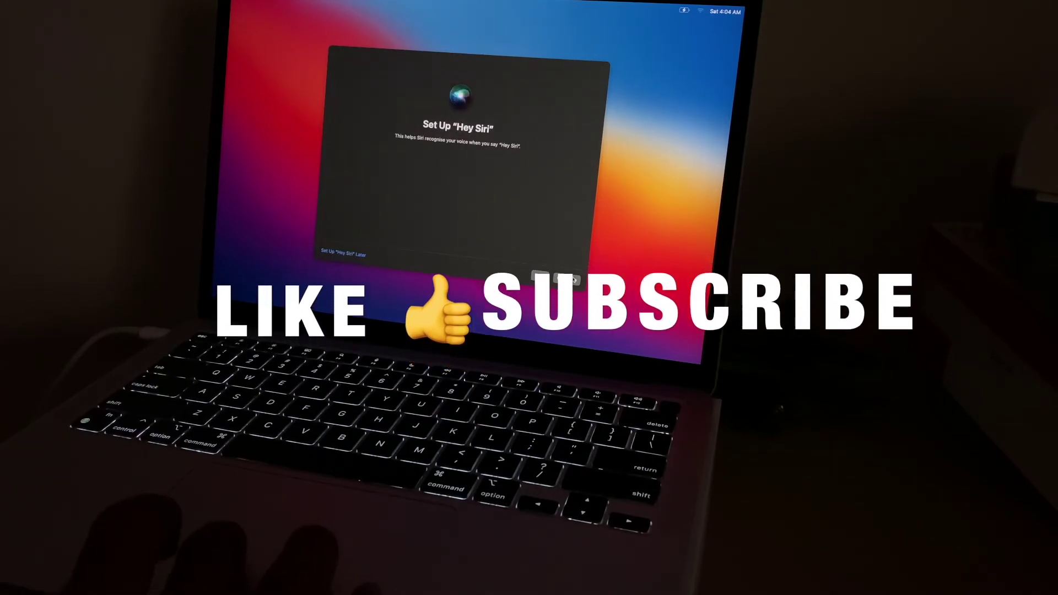
Step: Continue past the Set Up Hey Siri screen to the Say Hey Siri prompt
{"action": "left_click", "coordinate": [570, 281]}
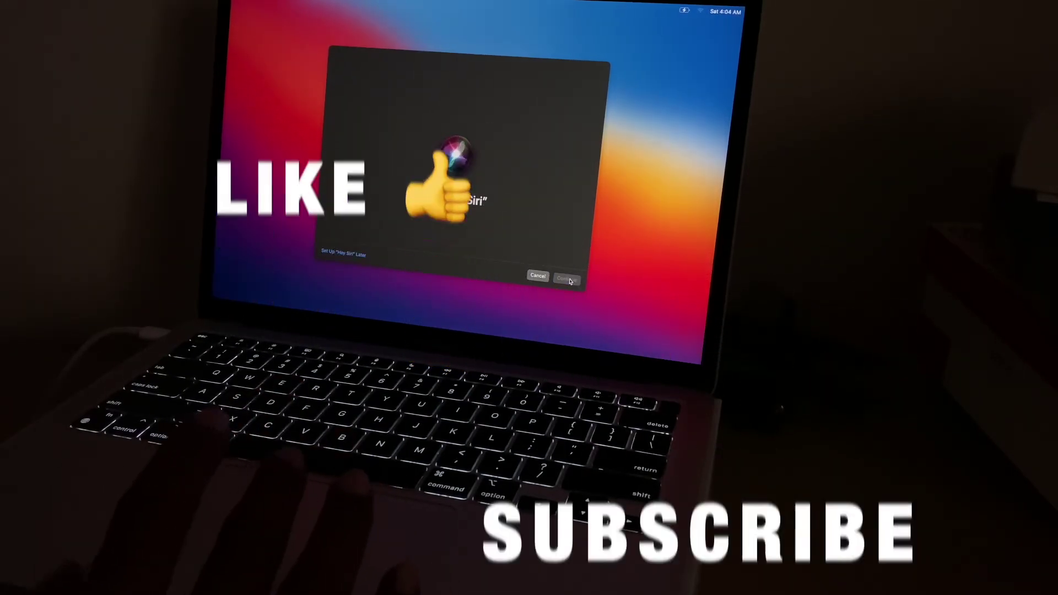